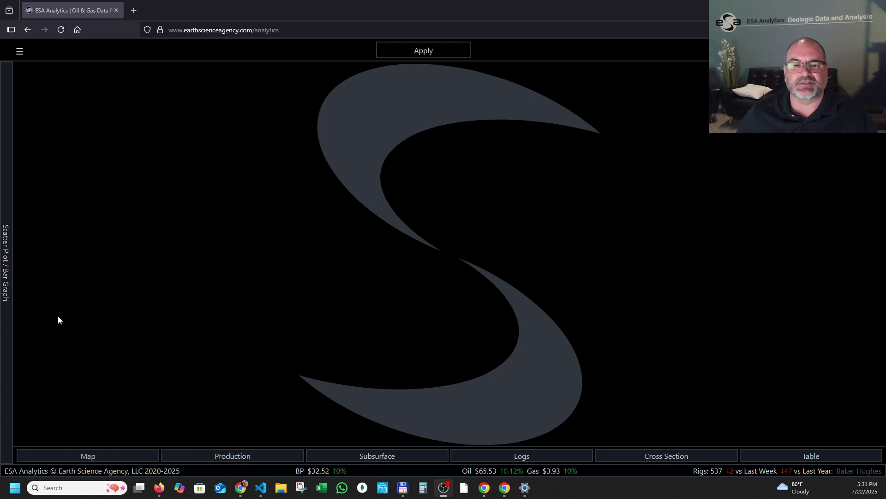
Open the map view.
left_click(91, 456)
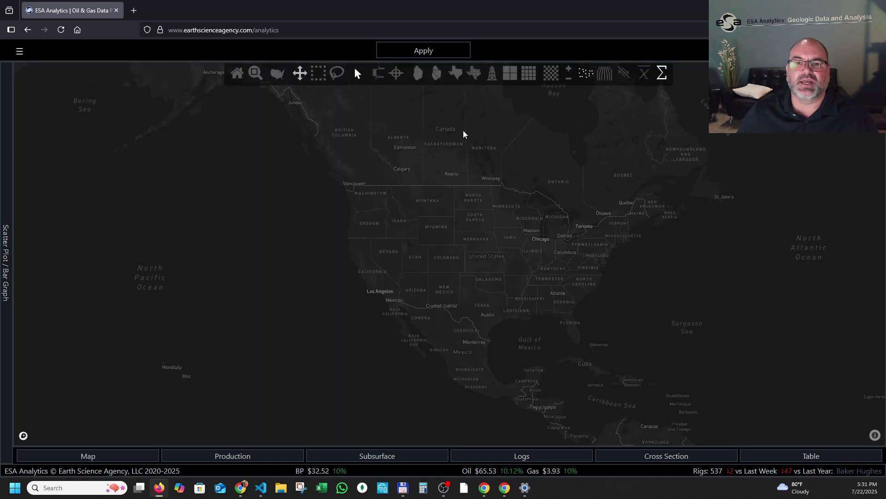
Overlay the color-coded county well counts on the map, look them over across the United States, and hide the overlay.
left_click(476, 79)
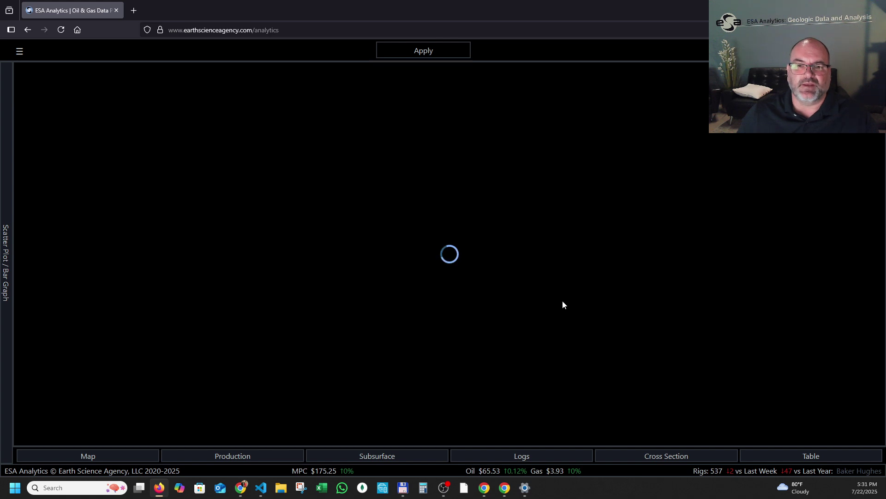
scroll(554, 299, "down", 4)
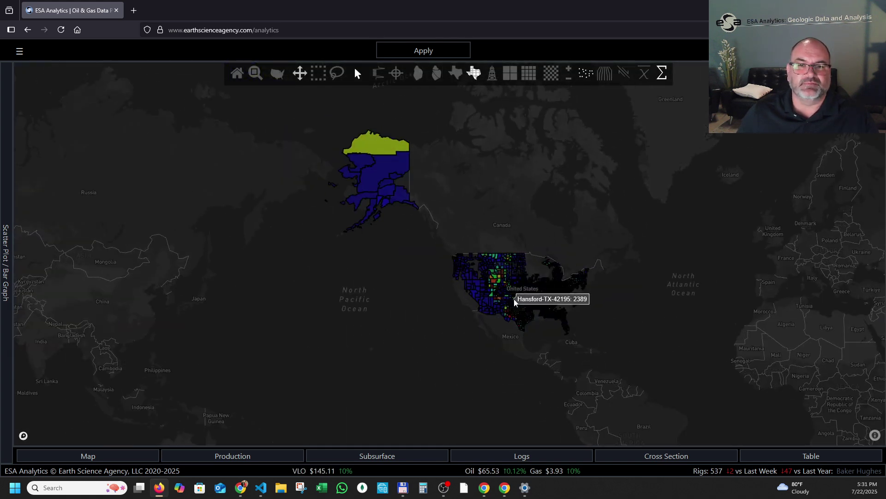
scroll(503, 295, "up", 4)
scroll(517, 217, "down", 2)
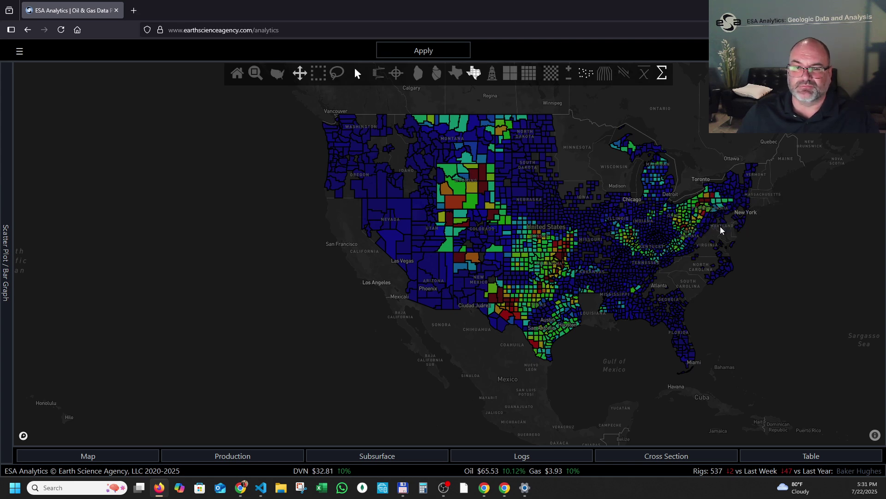
scroll(417, 386, "down", 1)
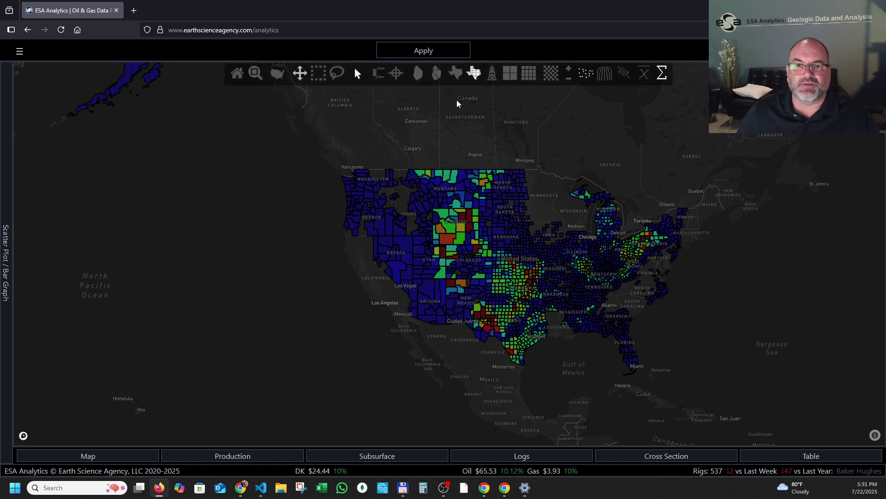
left_click(474, 74)
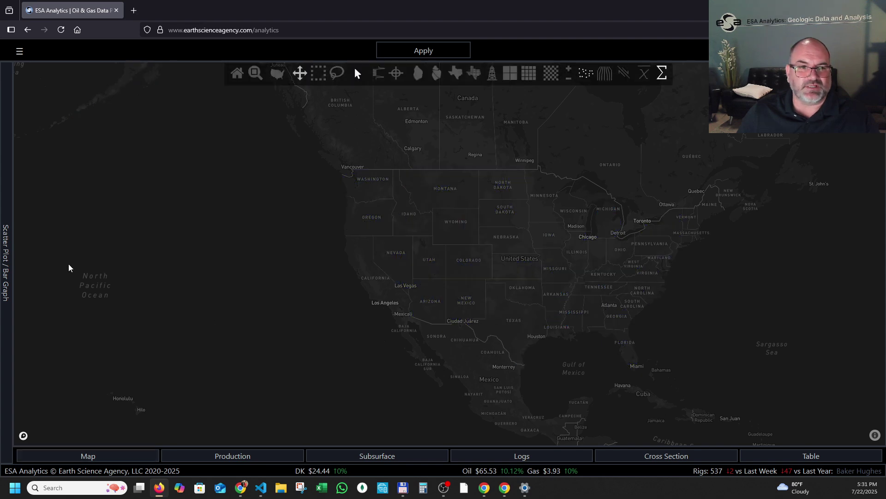
Show the general well attributes available for loading and filtering data.
left_click(19, 53)
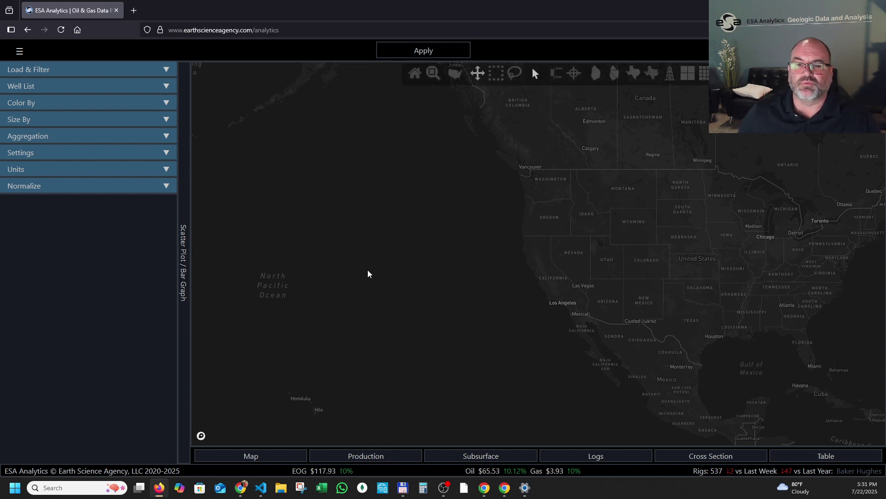
left_click_drag(643, 311, 512, 318)
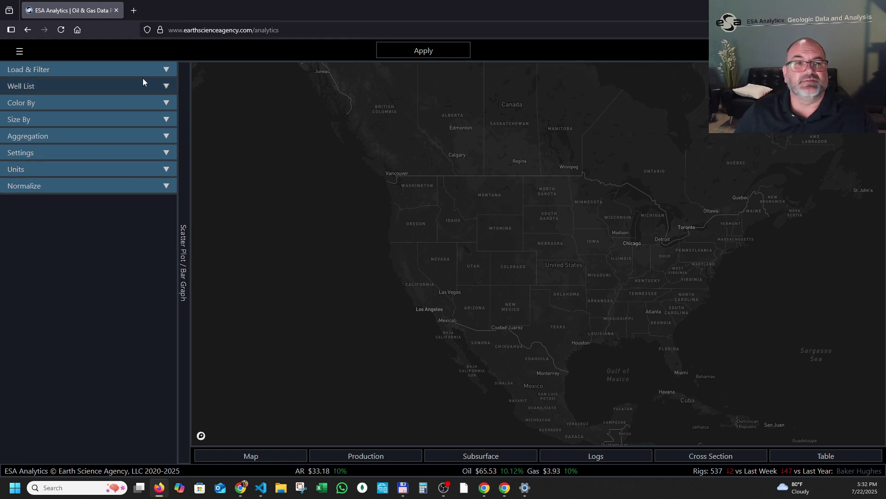
left_click(168, 73)
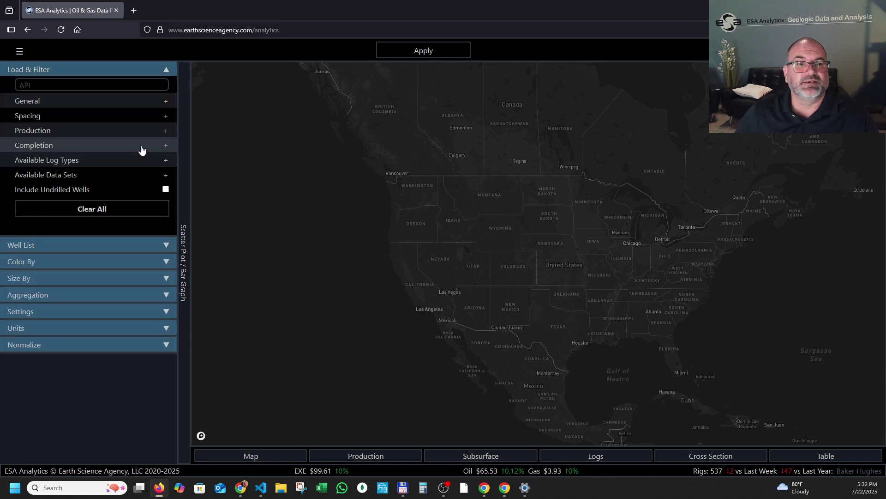
left_click(165, 104)
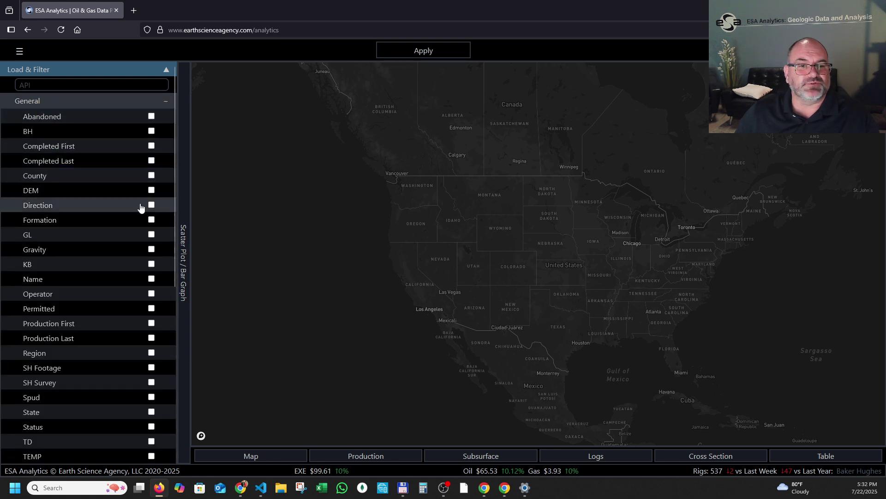
left_click(20, 52)
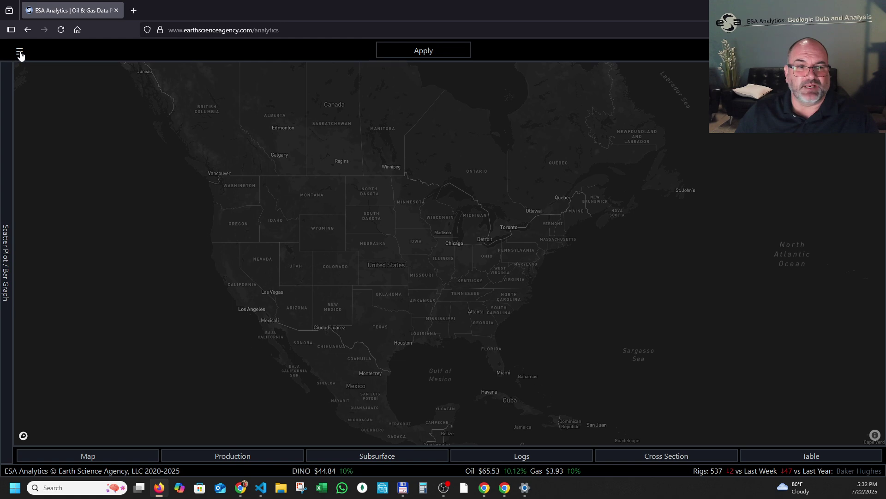
left_click(19, 52)
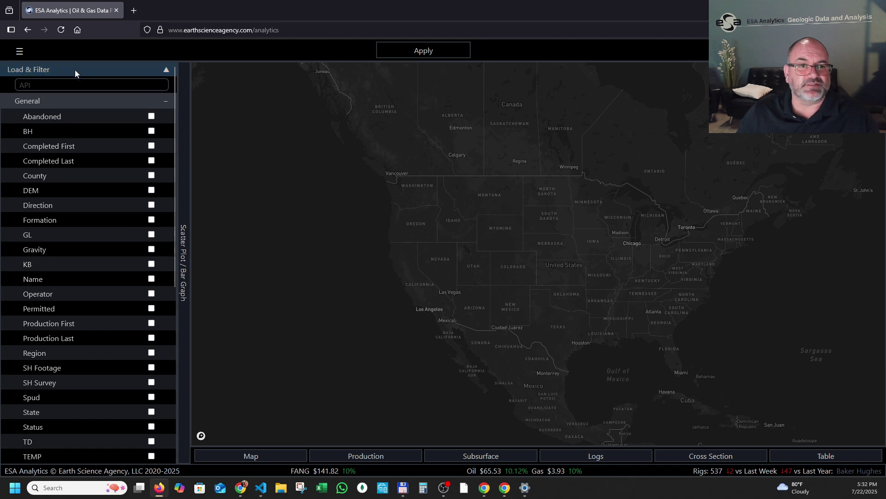
Filter the wells by state to OH and load them onto the map.
scroll(138, 286, "down", 2)
scroll(138, 290, "down", 2)
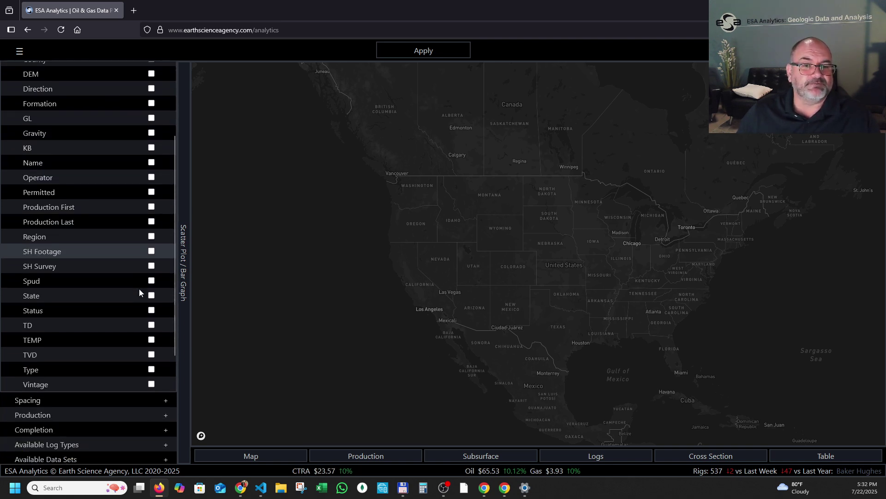
left_click(151, 296)
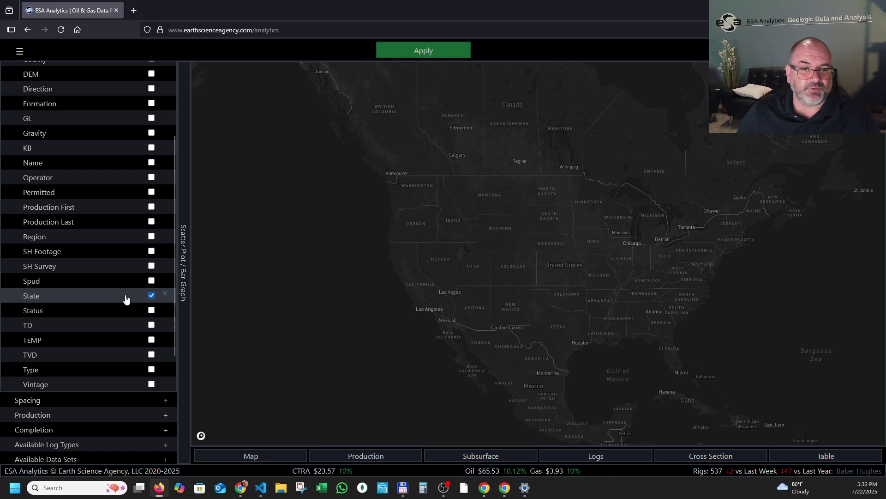
left_click(167, 297)
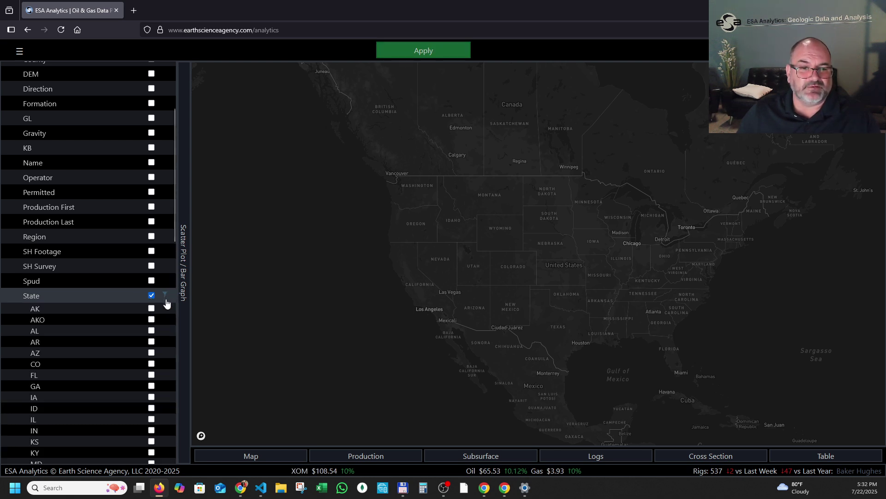
scroll(152, 311, "down", 2)
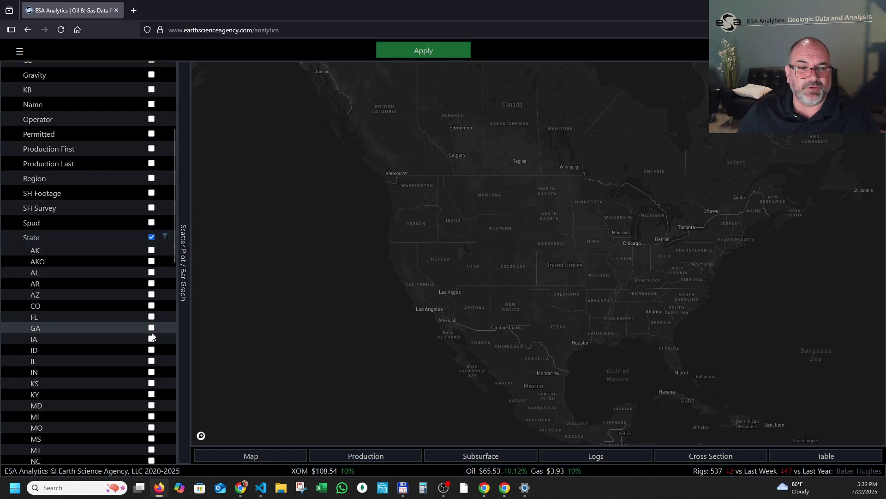
scroll(151, 324, "down", 2)
scroll(145, 381, "down", 2)
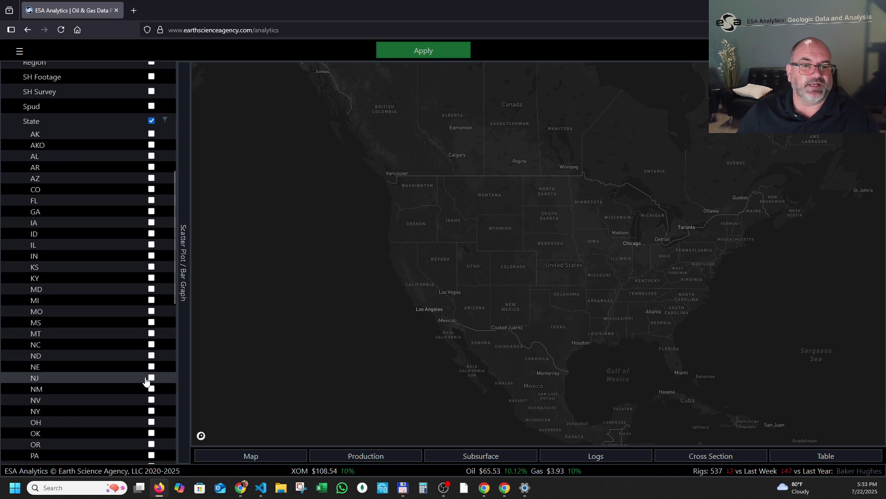
scroll(146, 381, "down", 2)
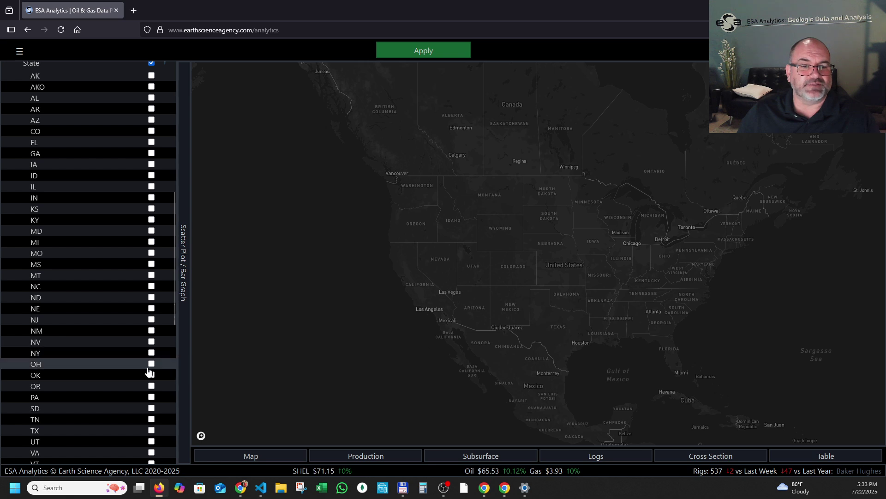
left_click(152, 364)
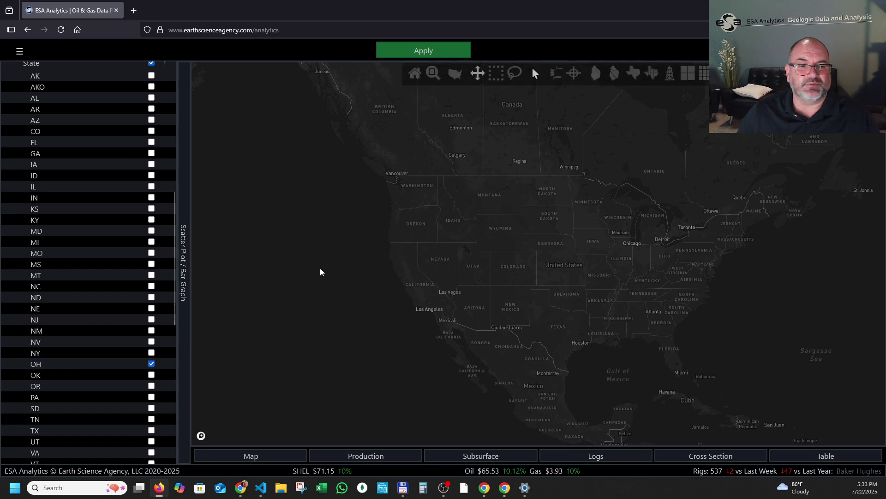
left_click(434, 53)
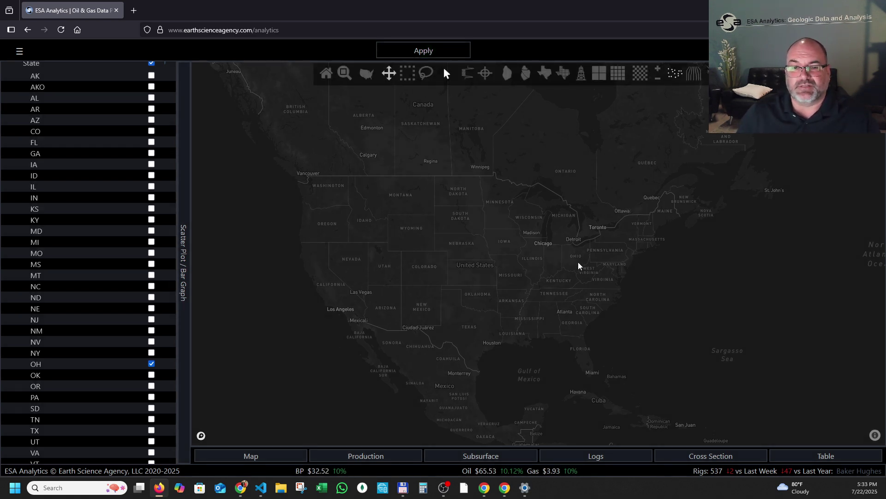
Color the Ohio wells by formation and apply the coloring to the map.
scroll(578, 265, "up", 5)
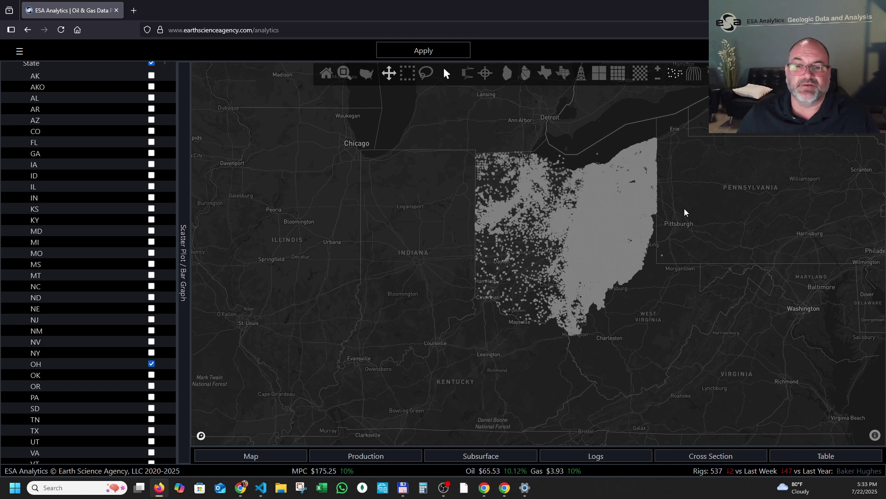
scroll(139, 251, "up", 10)
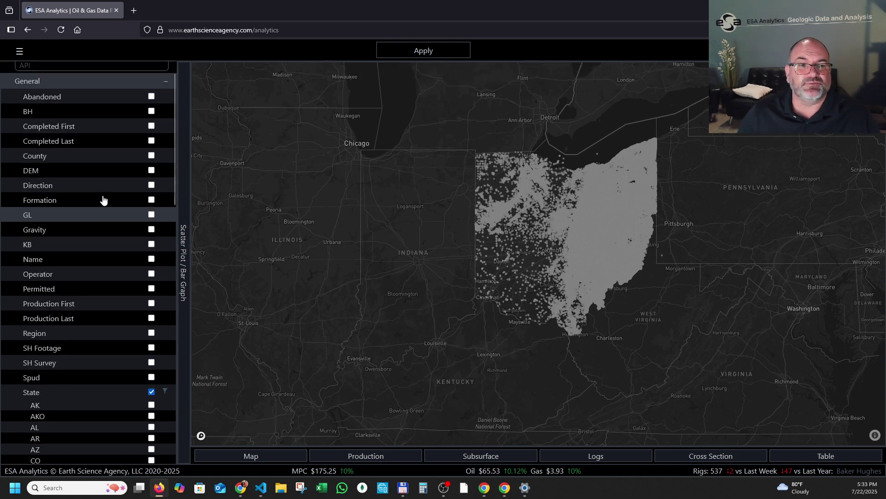
left_click(94, 108)
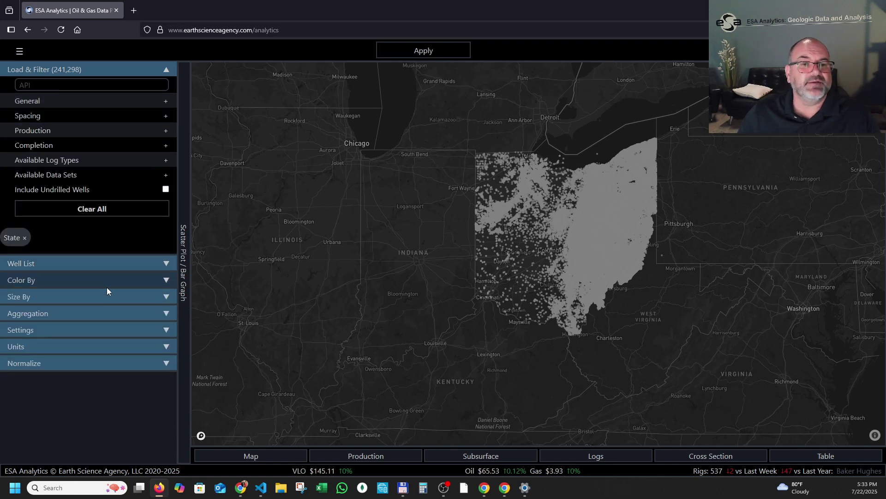
left_click(109, 281)
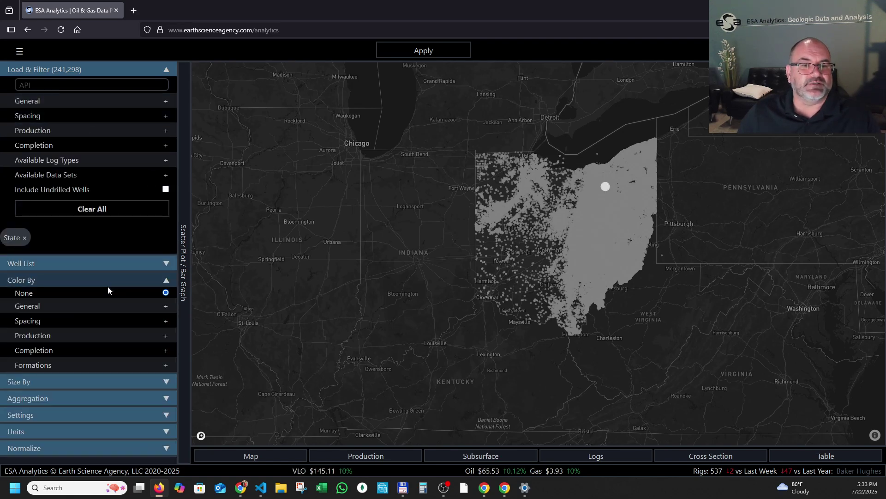
left_click(166, 306)
scroll(152, 318, "down", 1)
scroll(151, 323, "down", 1)
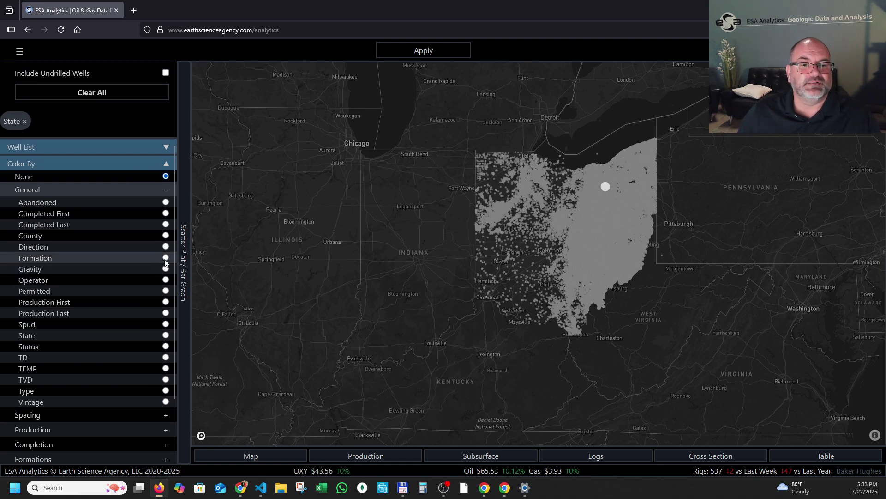
left_click(450, 55)
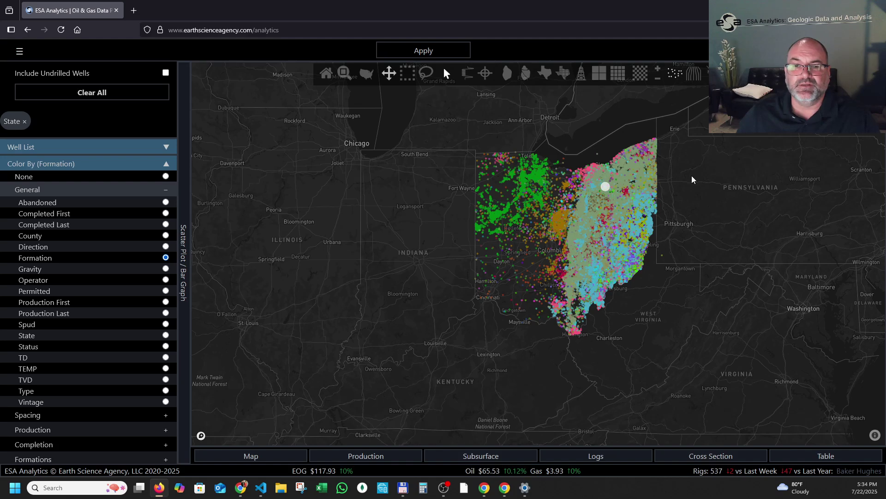
scroll(677, 200, "up", 3)
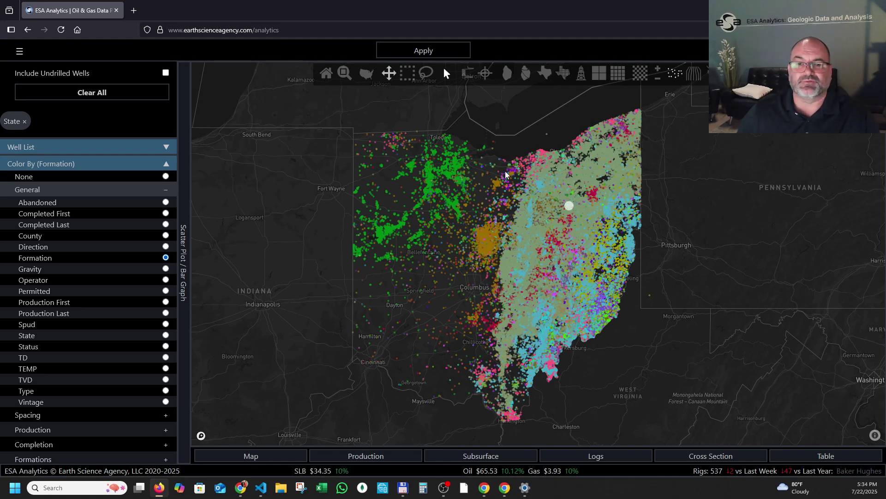
scroll(529, 134, "down", 1)
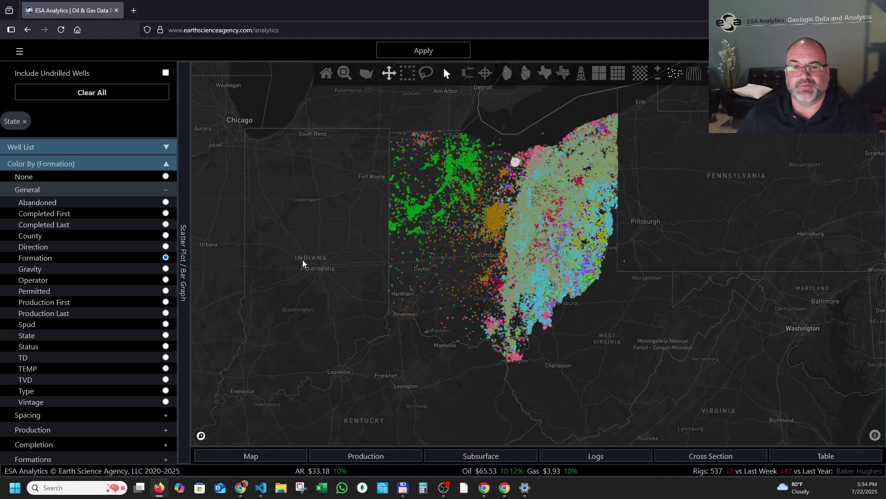
left_click(168, 163)
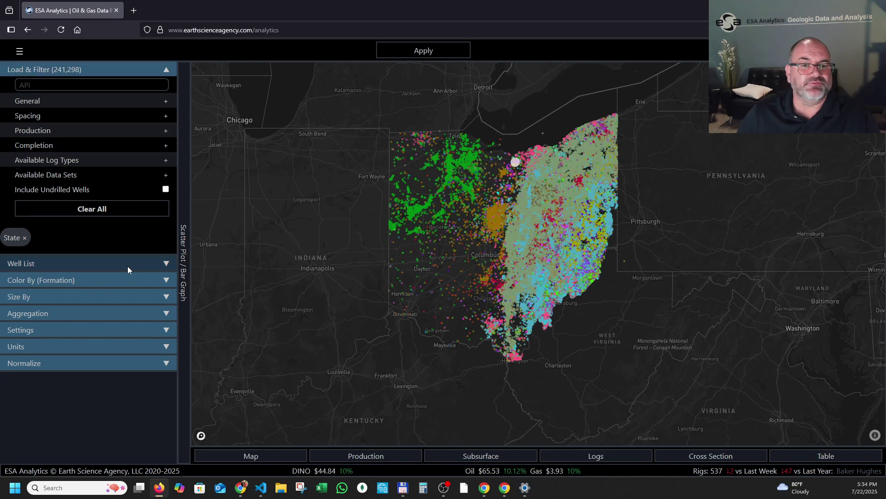
Box-select the wells in the northwest corner of the orange Trempealeau cluster, apply the selection, and open their production chart.
scroll(498, 223, "up", 5)
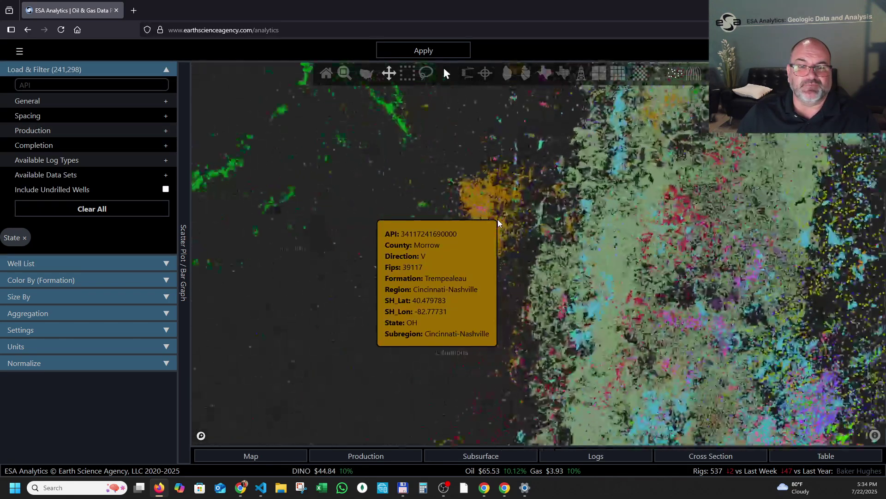
scroll(498, 223, "up", 5)
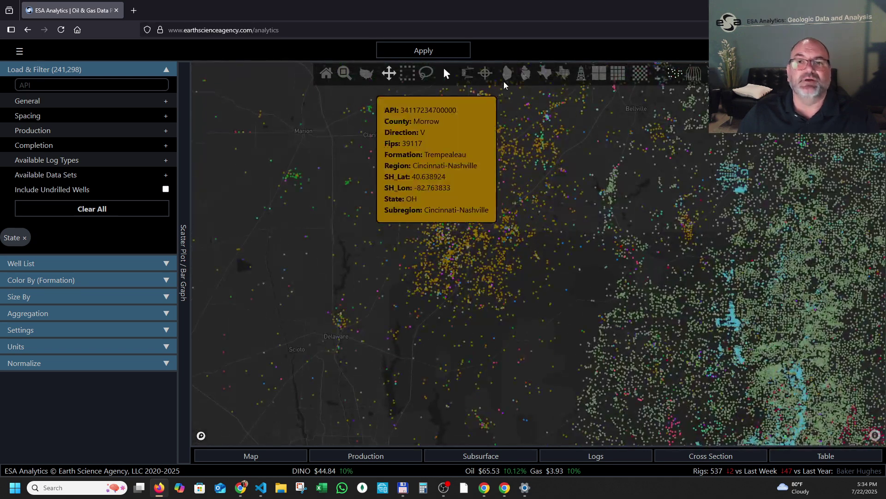
left_click(408, 73)
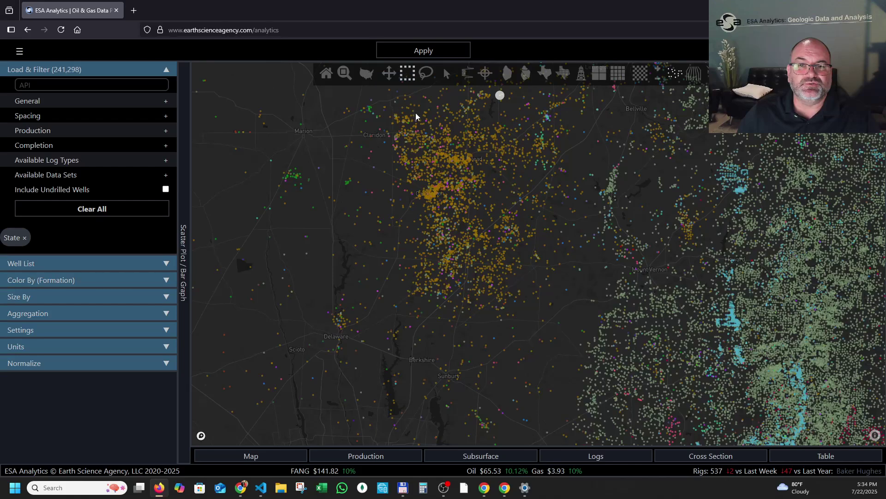
left_click_drag(389, 95, 449, 149)
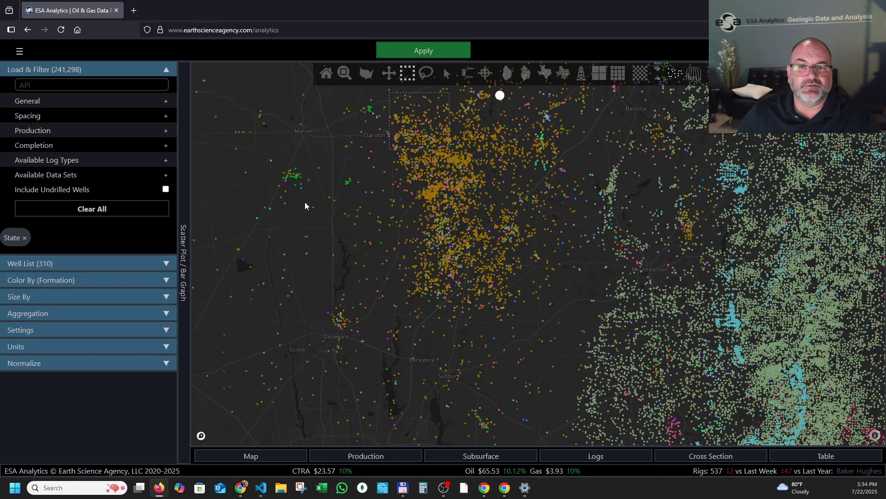
mouse_move(305, 201)
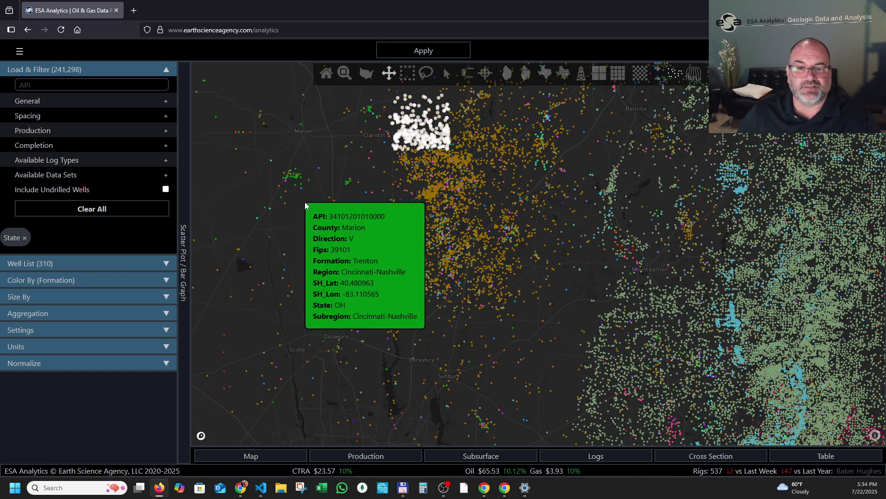
left_click(377, 458)
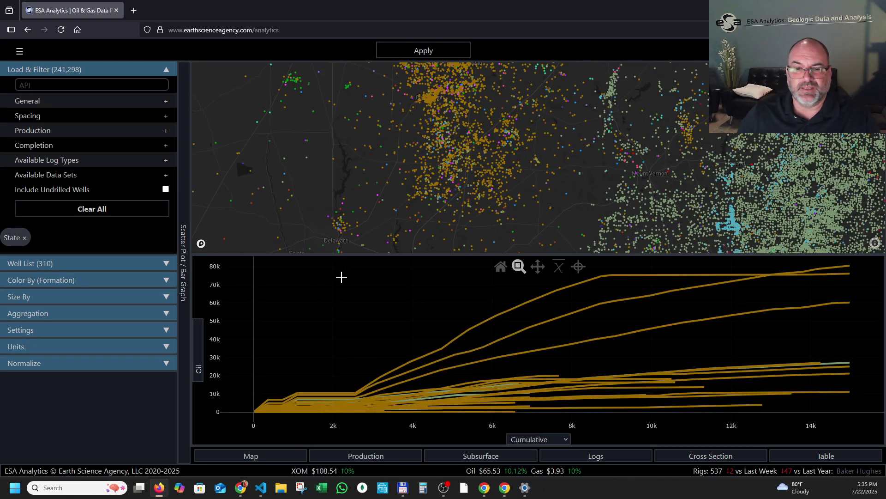
Overlay the average curve on the cumulative oil production chart to compare it with the wells, and remove it again.
mouse_move(572, 289)
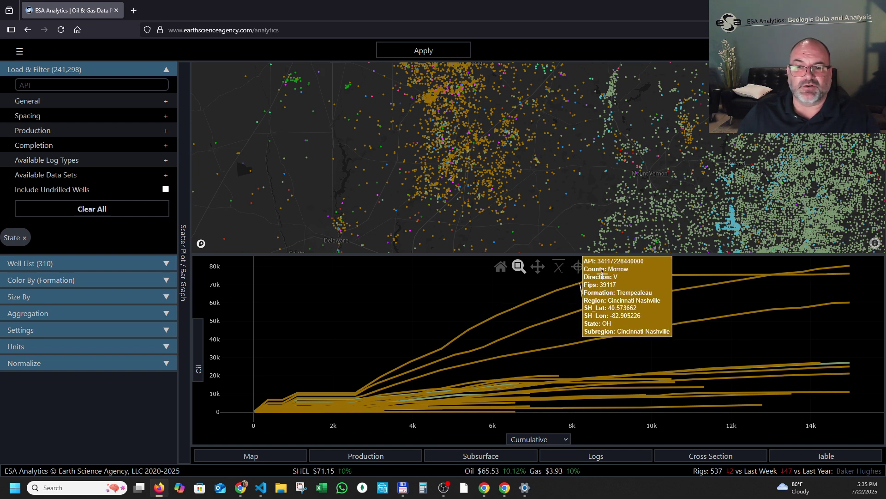
left_click(560, 268)
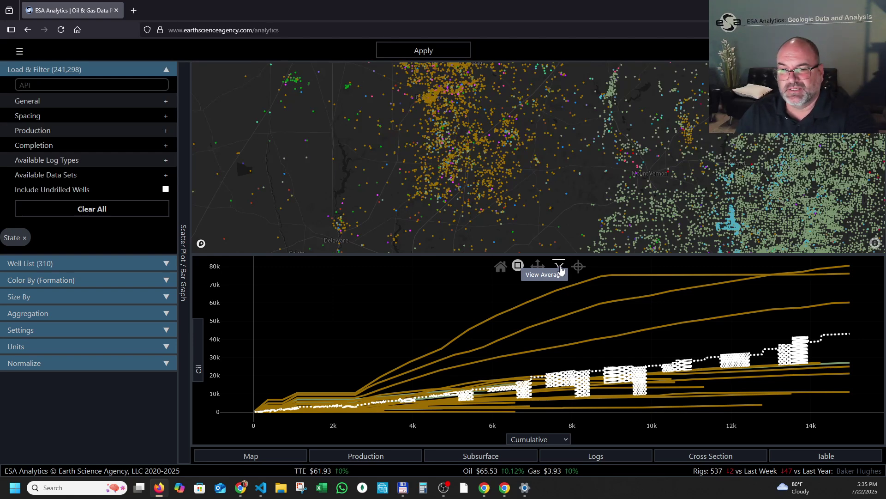
left_click(560, 268)
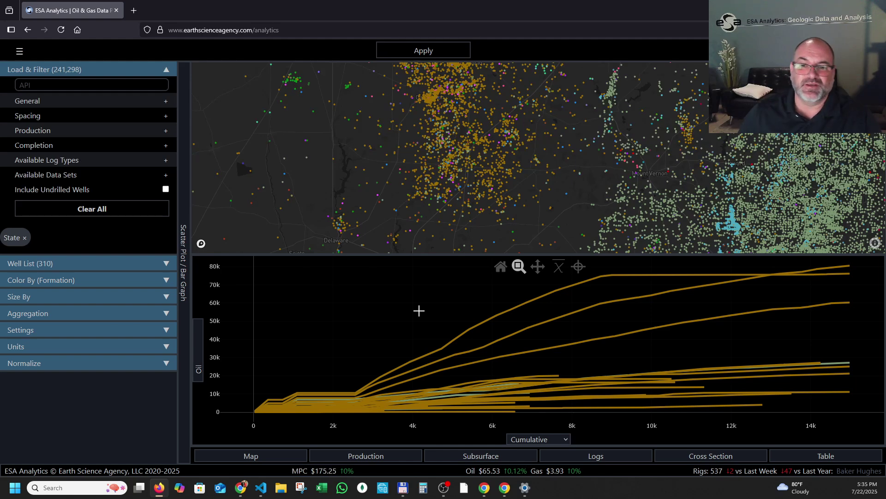
Select the well whose cumulative oil curve flattens at about 75k to open its individual production chart.
left_click(582, 270)
mouse_move(617, 288)
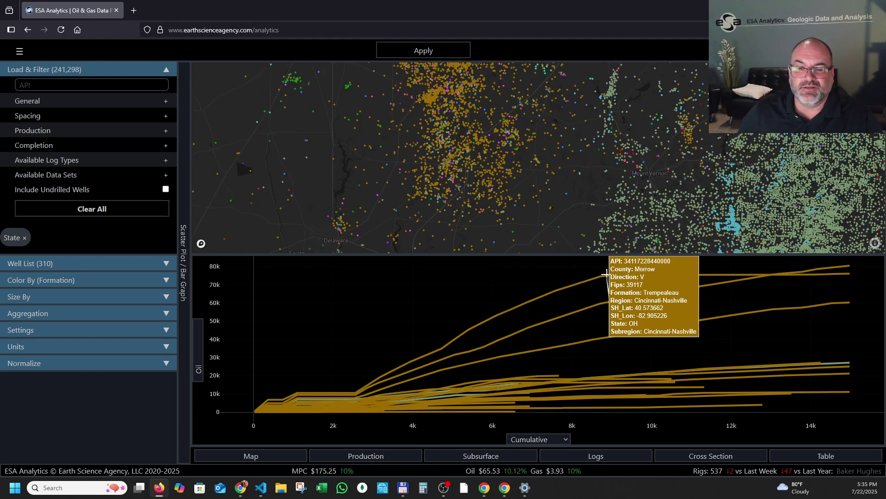
left_click(605, 273)
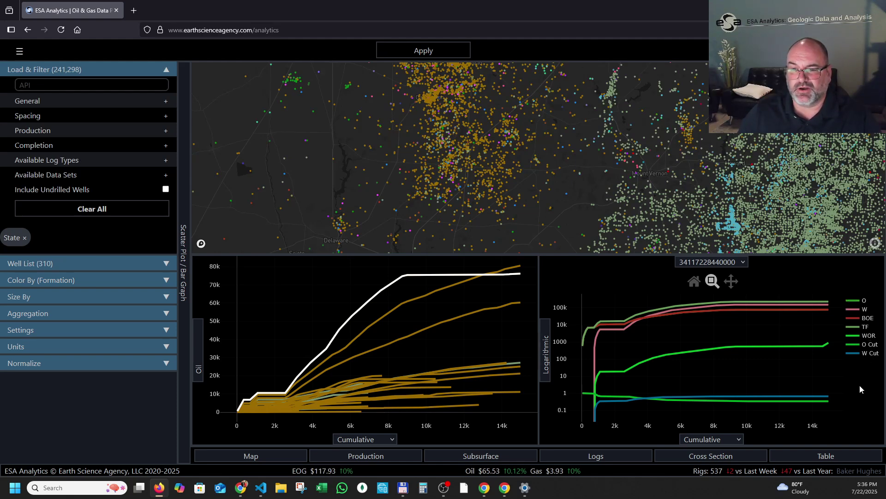
Hide the W Cut and O Cut curves in the individual well's chart and apply a linear scale to its vertical axis.
left_click(872, 354)
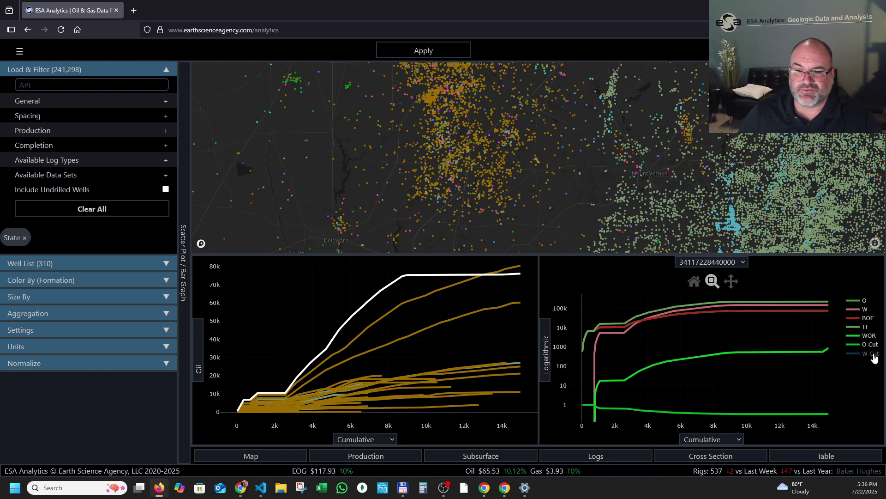
left_click(871, 344)
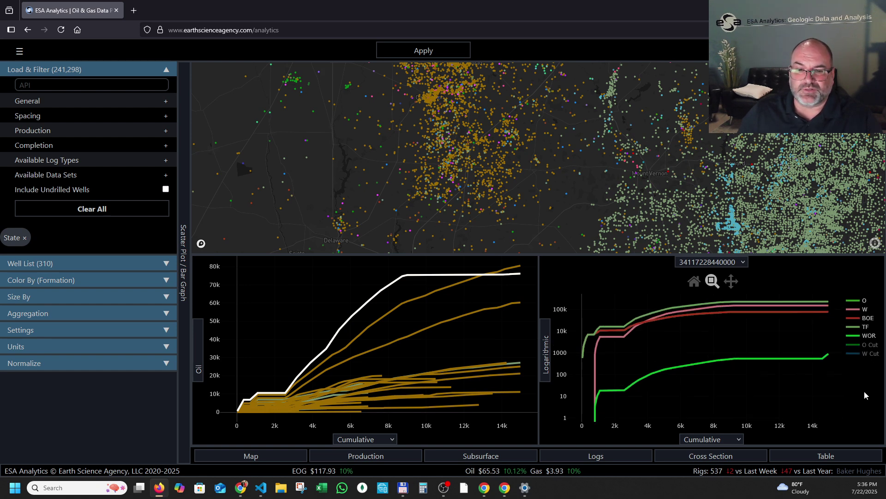
left_click(547, 366)
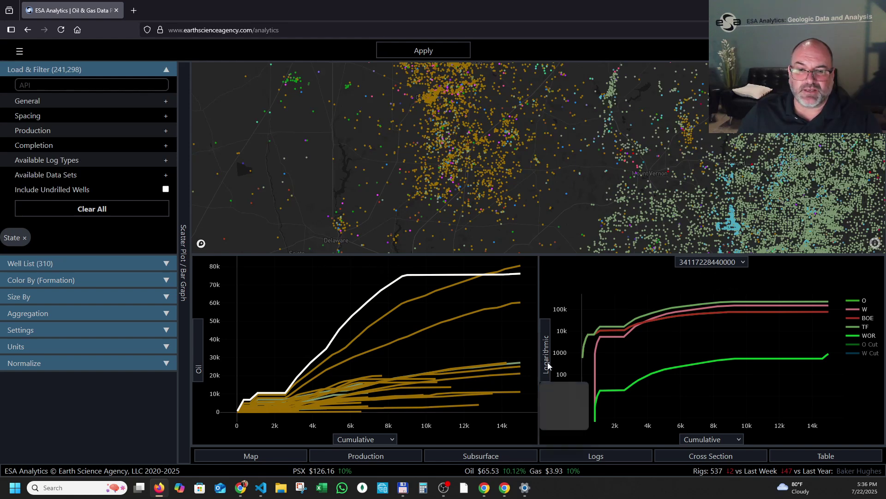
left_click(559, 420)
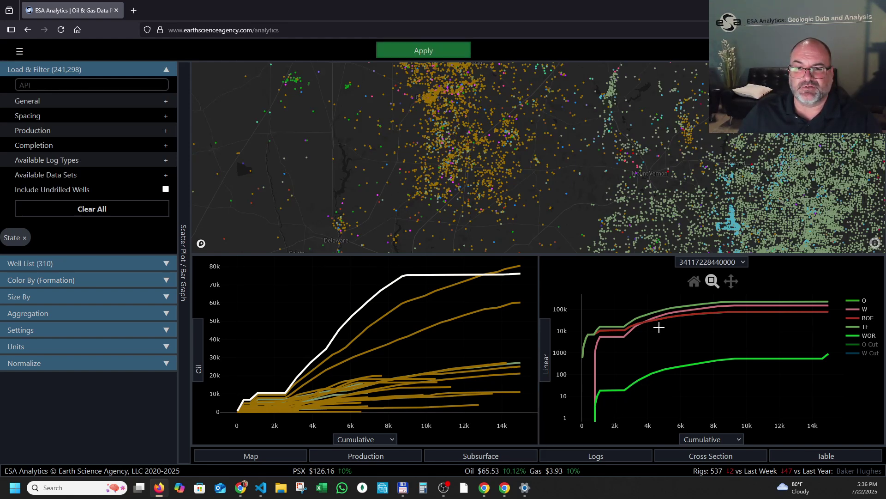
left_click(404, 52)
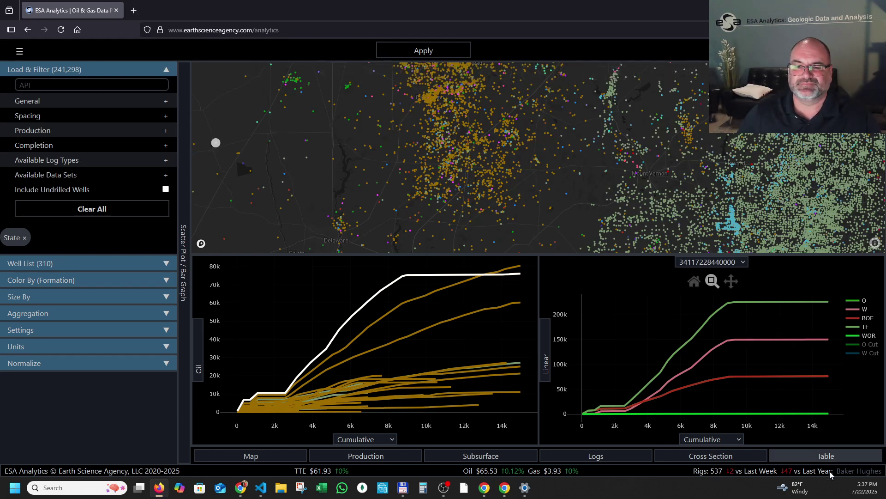
mouse_move(787, 487)
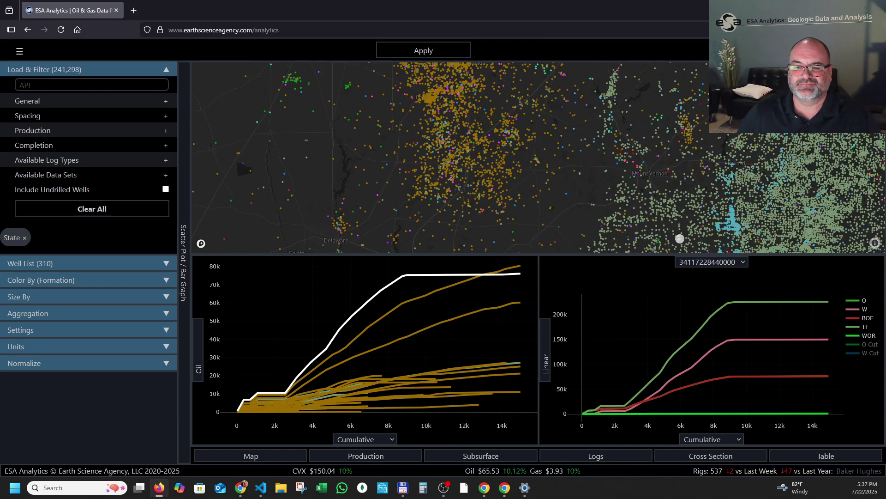